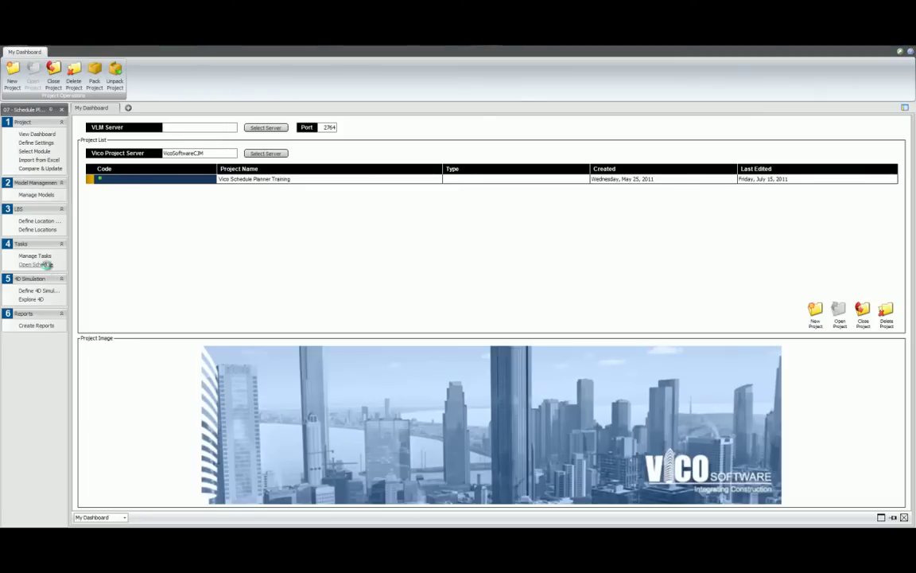
# Step: Open the schedule's project settings and enter project code 001 and company Vico Software
pyautogui.click(46, 267)
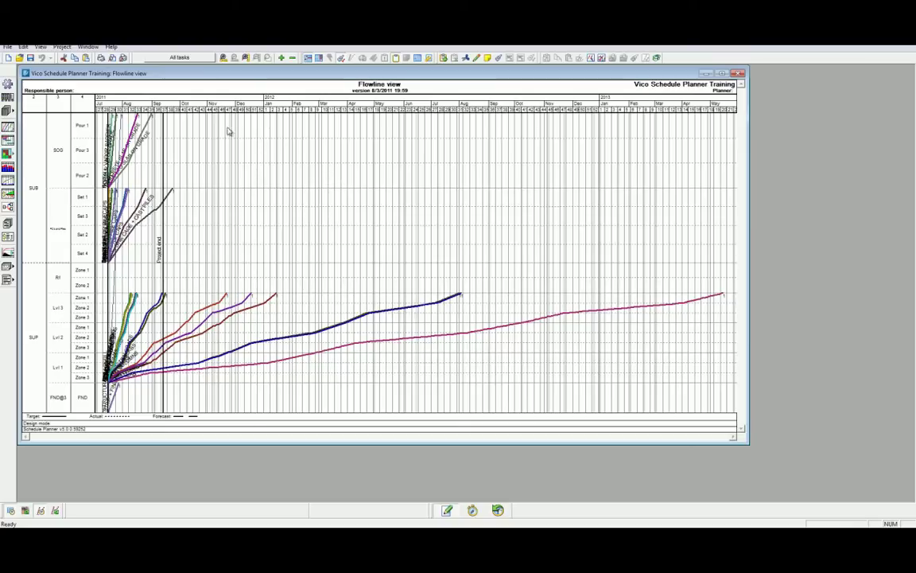
pyautogui.click(62, 47)
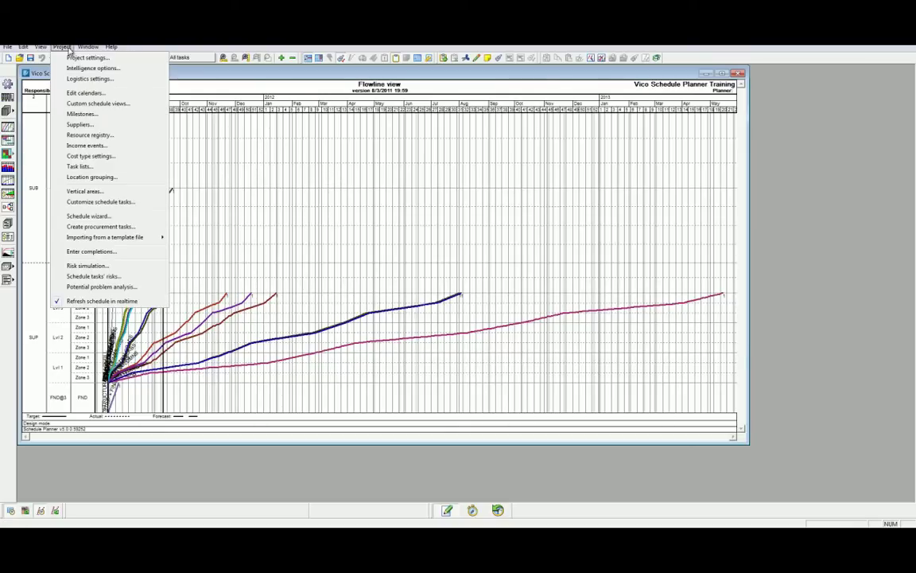
pyautogui.click(72, 57)
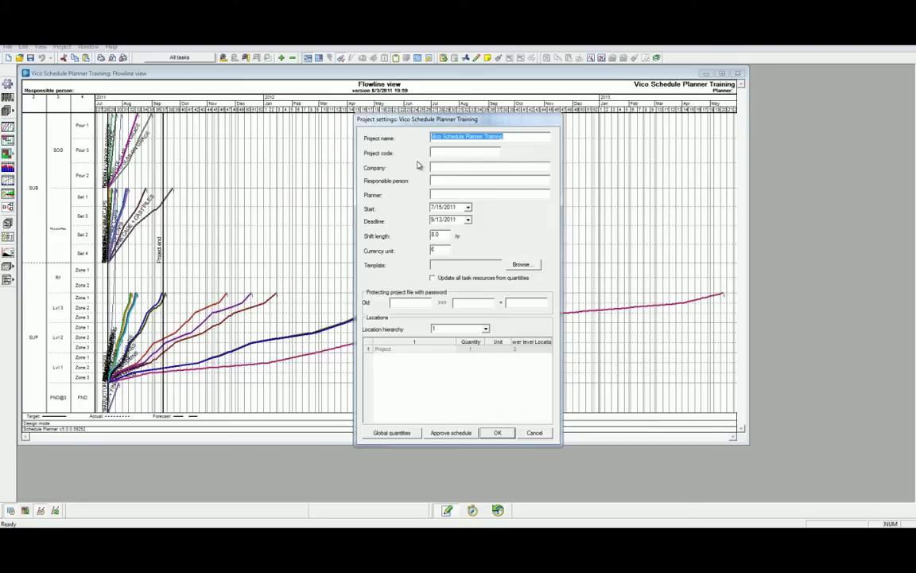
pyautogui.press('Tab')
pyautogui.write('001')
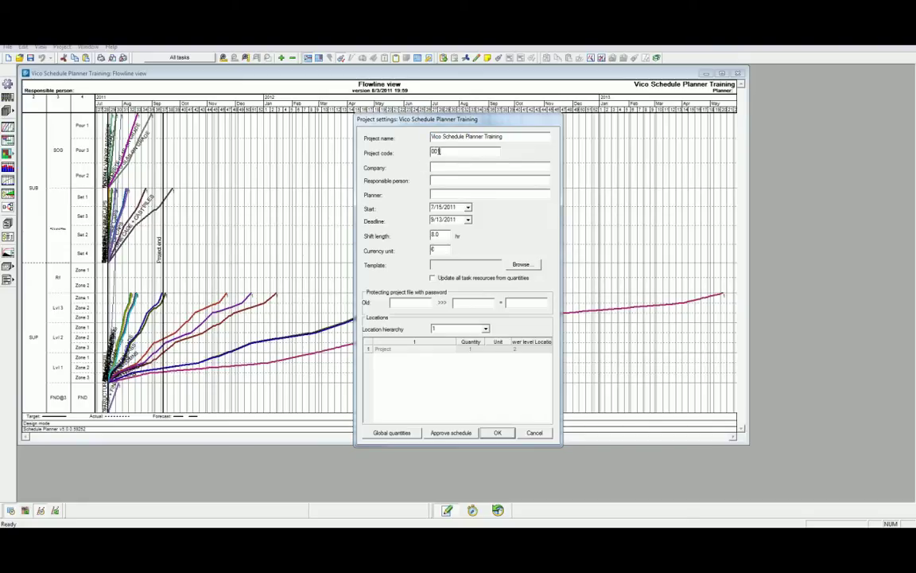
pyautogui.press('Tab')
pyautogui.write('Vico Software')
# Step: Fill in the responsible person and planner names, set currency unit to $, and apply
pyautogui.press('Tab')
pyautogui.press('Tab')
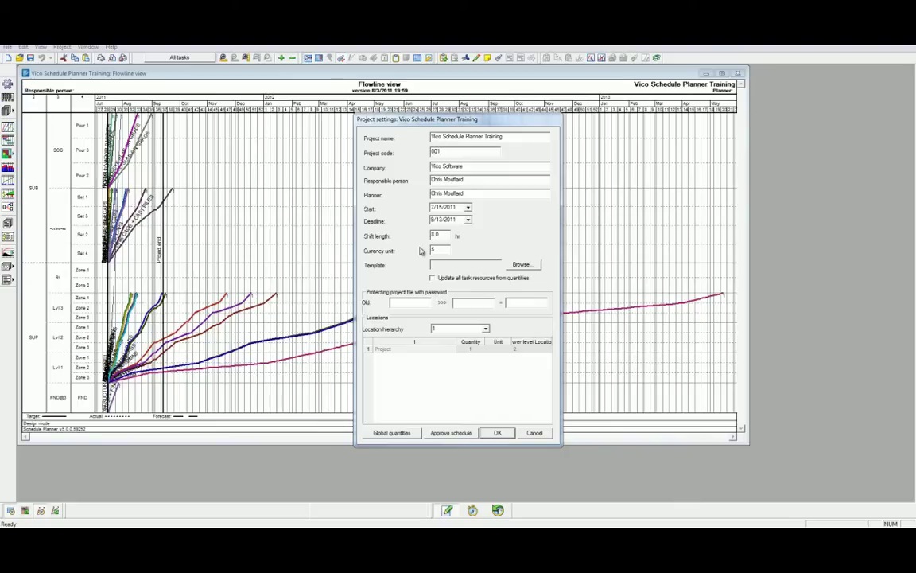
pyautogui.press('Tab')
pyautogui.write('$')
pyautogui.click(498, 432)
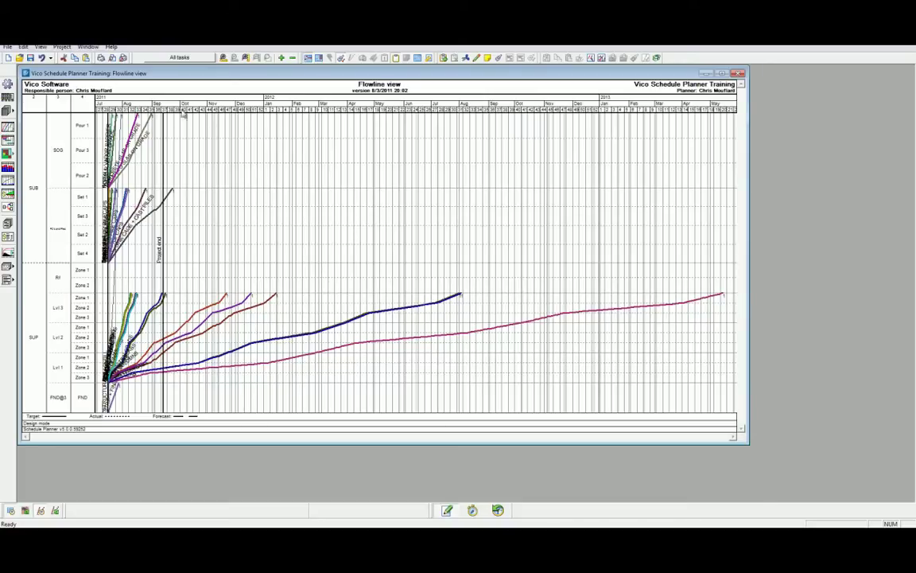
# Step: In View settings' Headers and Footers, show the company logo using Vico Logo.bmp
pyautogui.click(40, 47)
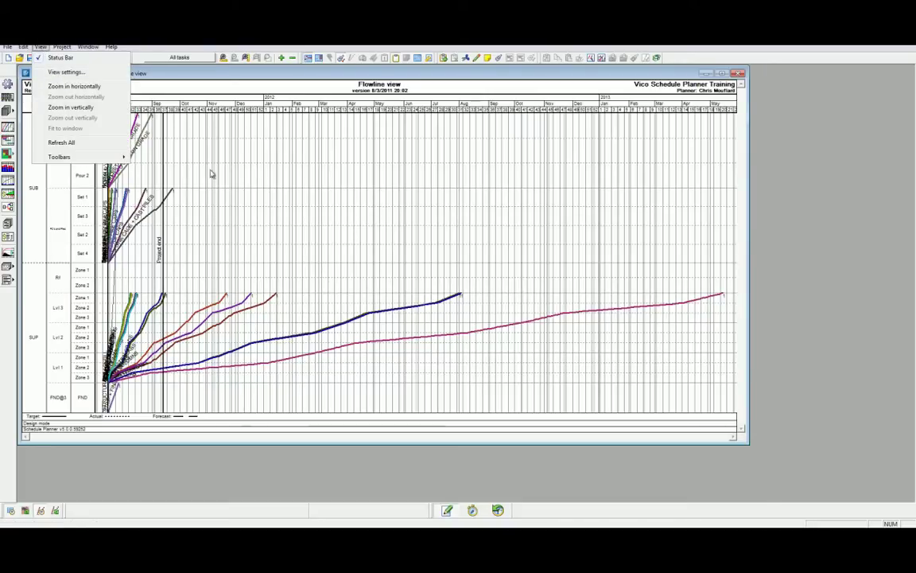
pyautogui.click(430, 67)
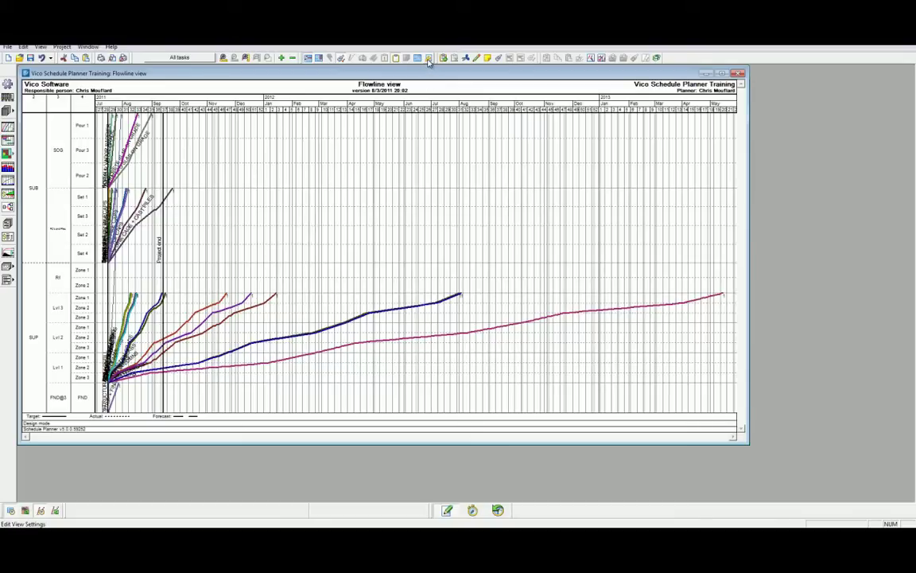
pyautogui.click(430, 60)
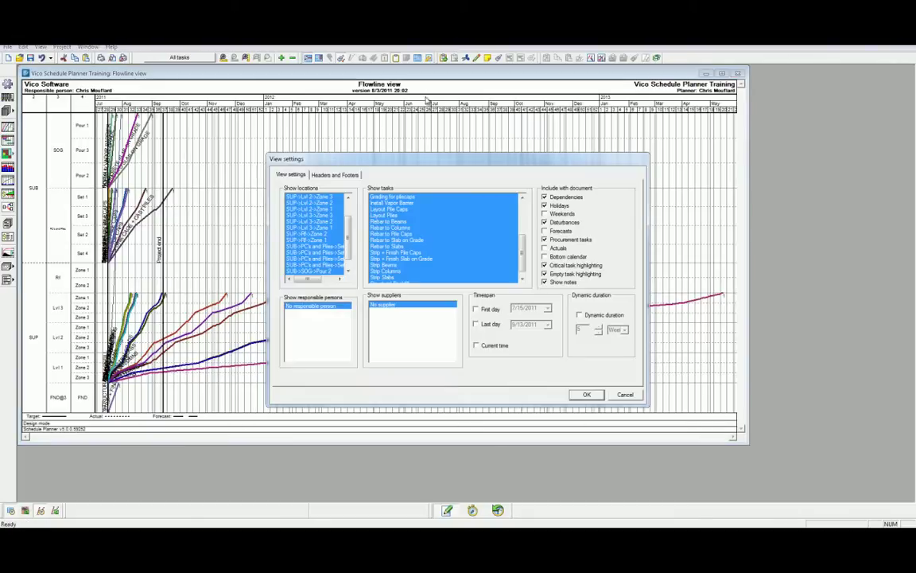
pyautogui.click(345, 176)
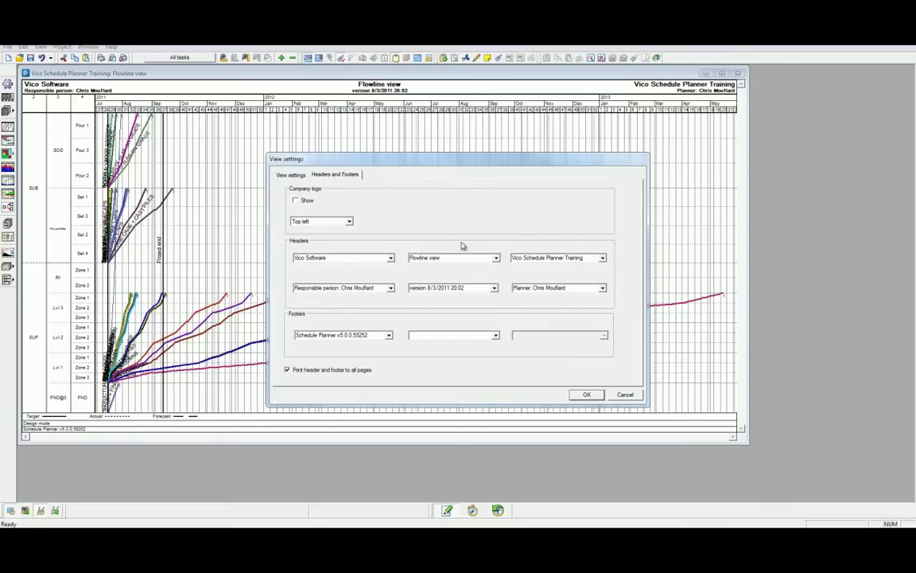
pyautogui.click(309, 203)
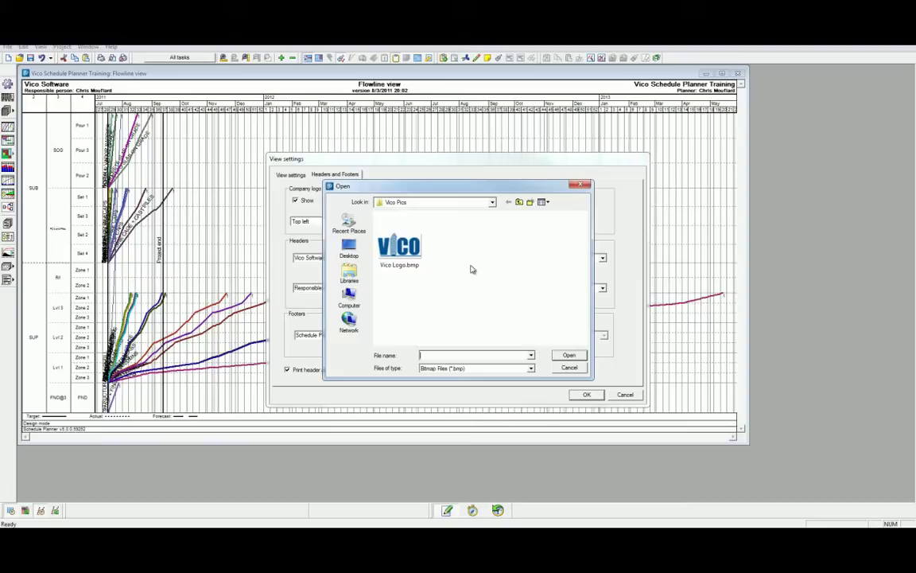
pyautogui.click(413, 249)
pyautogui.doubleClick(413, 249)
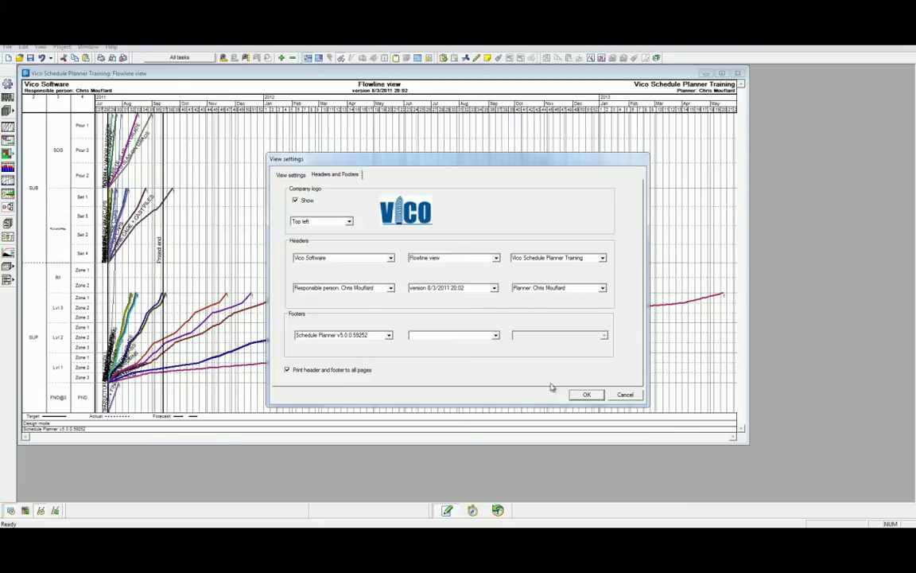
pyautogui.click(581, 394)
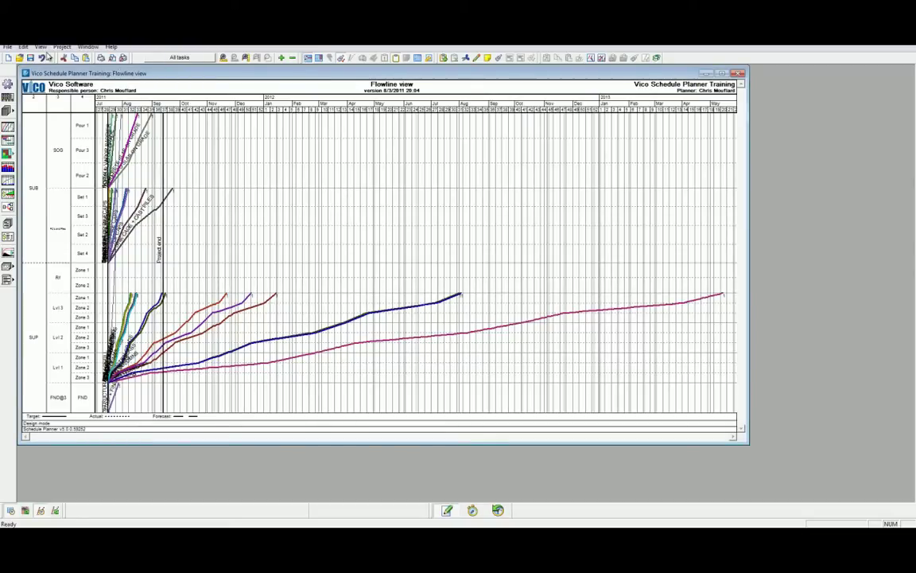
# Step: Remove the Armed Forces Day holiday from the project calendar
pyautogui.click(57, 48)
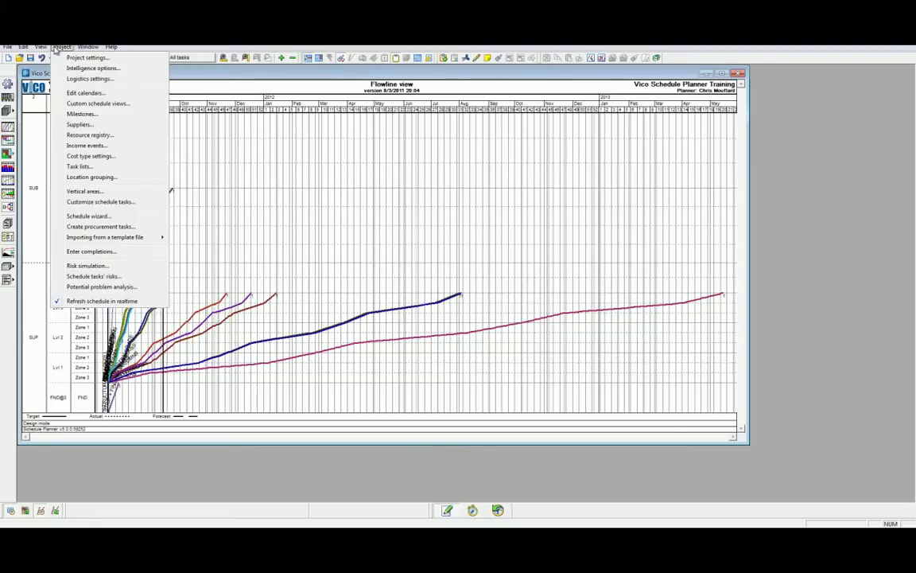
pyautogui.click(86, 92)
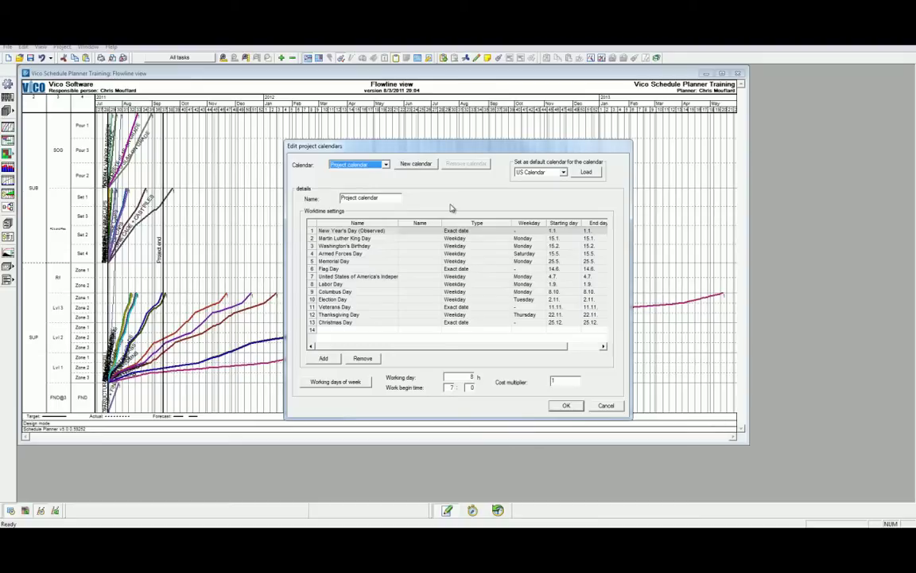
pyautogui.click(402, 254)
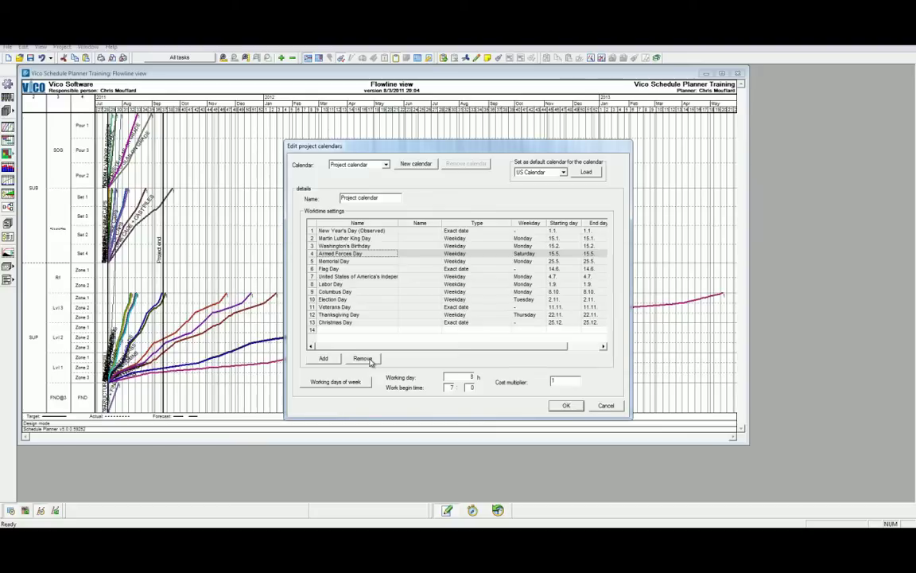
pyautogui.click(367, 360)
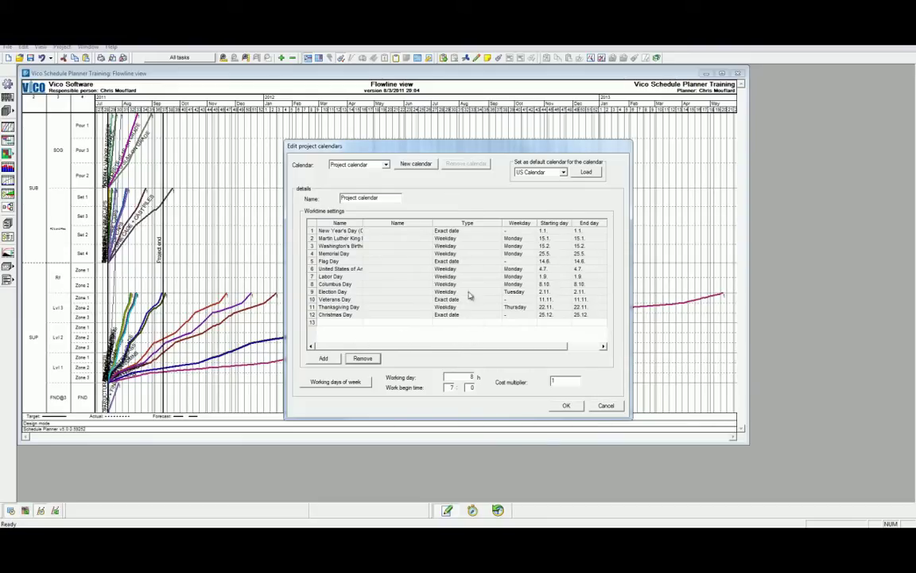
# Step: Create a new calendar named '6 Day Calendar' with Saturday made a working day
pyautogui.click(410, 163)
pyautogui.moveTo(380, 198); pyautogui.dragTo(326, 201)
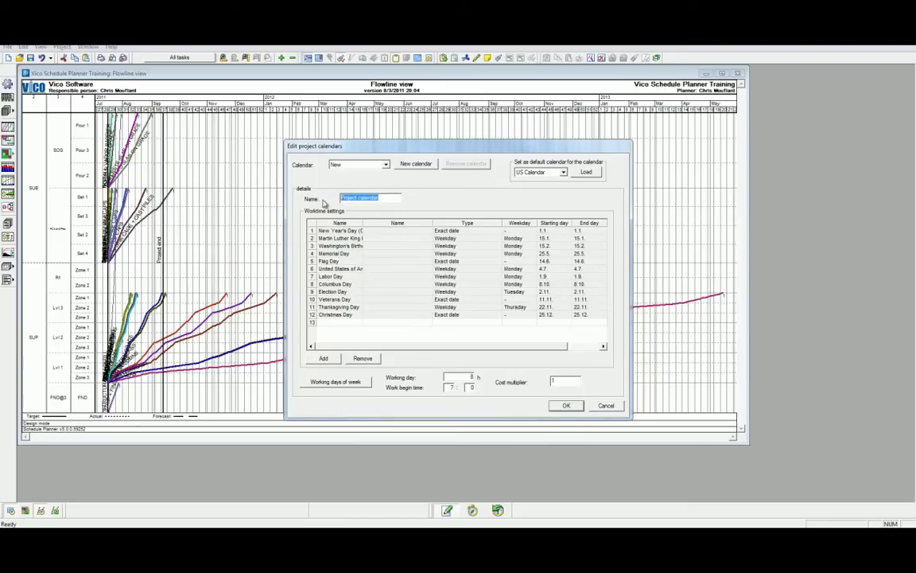
pyautogui.write('6 Day Calendar')
pyautogui.click(338, 382)
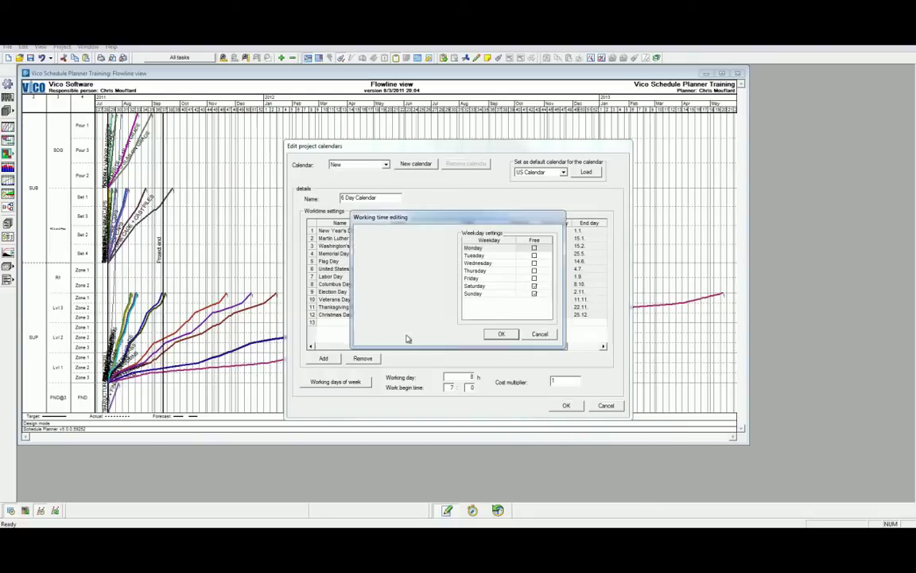
pyautogui.click(534, 286)
pyautogui.click(501, 334)
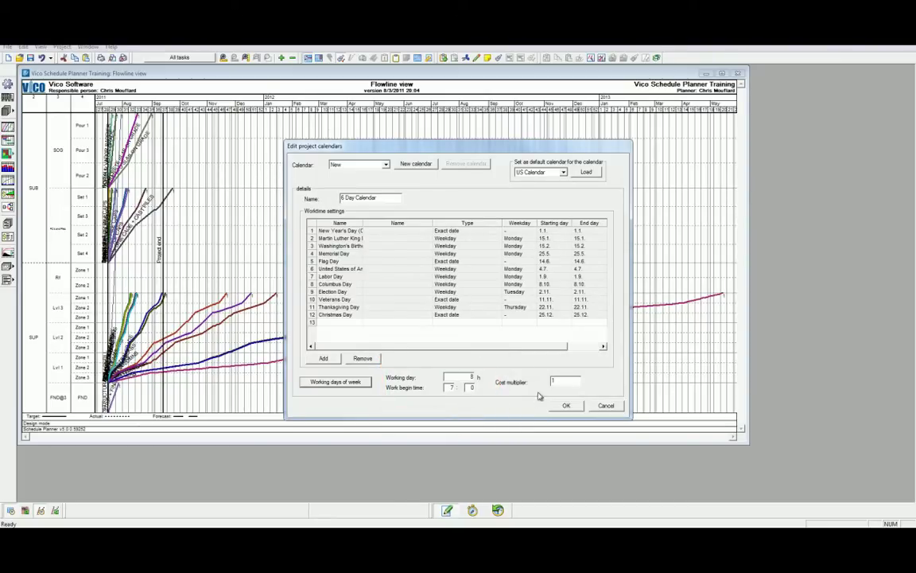
# Step: Save the calendar and assign the 6 Day Calendar to the Form Slab task
pyautogui.click(563, 407)
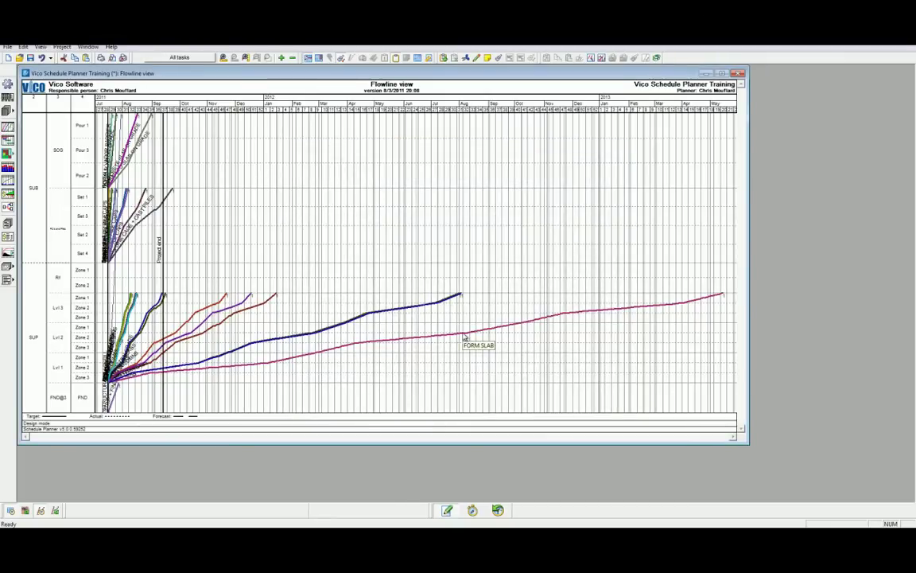
pyautogui.doubleClick(462, 333)
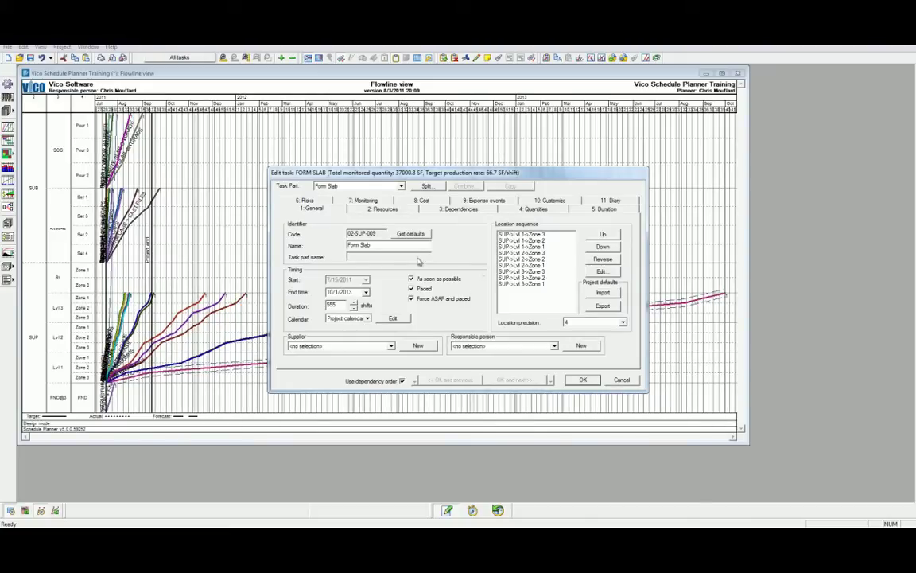
pyautogui.click(367, 318)
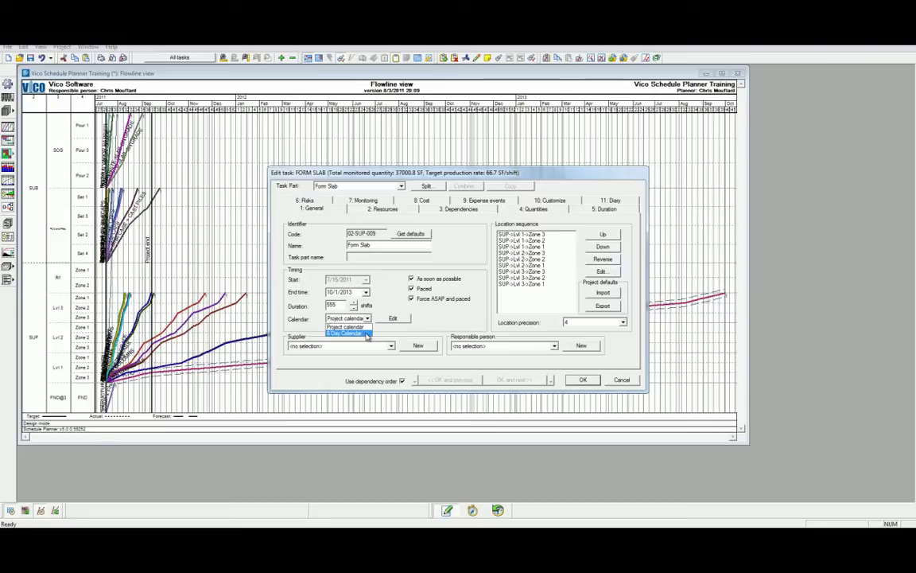
pyautogui.click(368, 333)
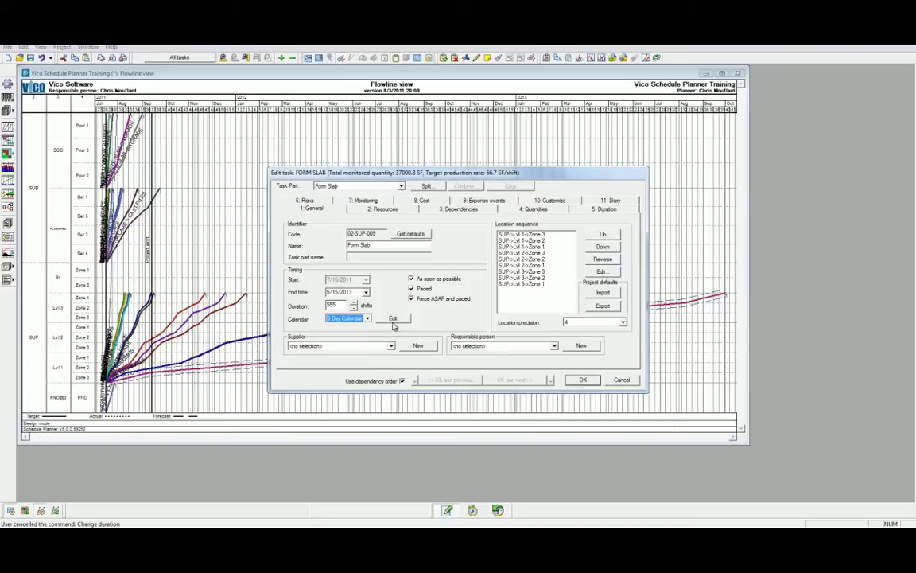
pyautogui.click(393, 319)
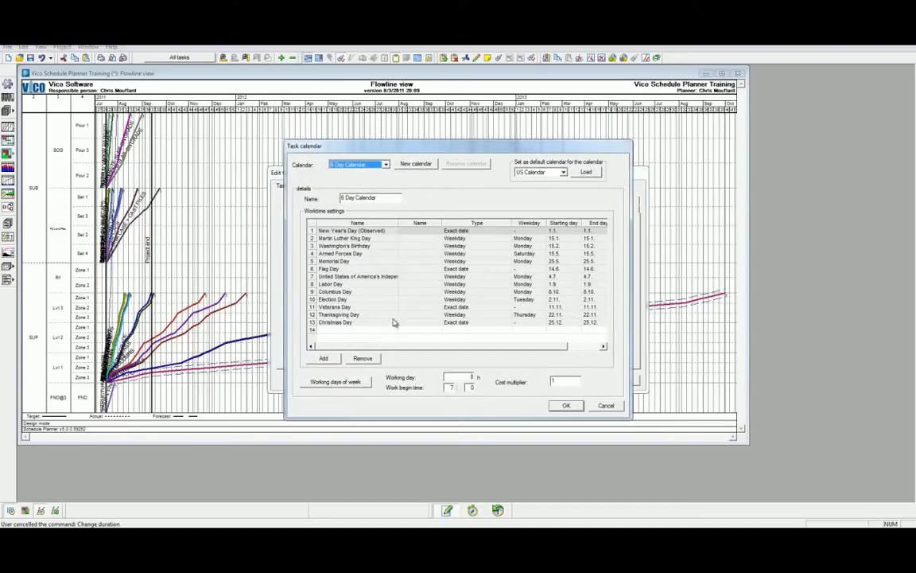
pyautogui.click(564, 405)
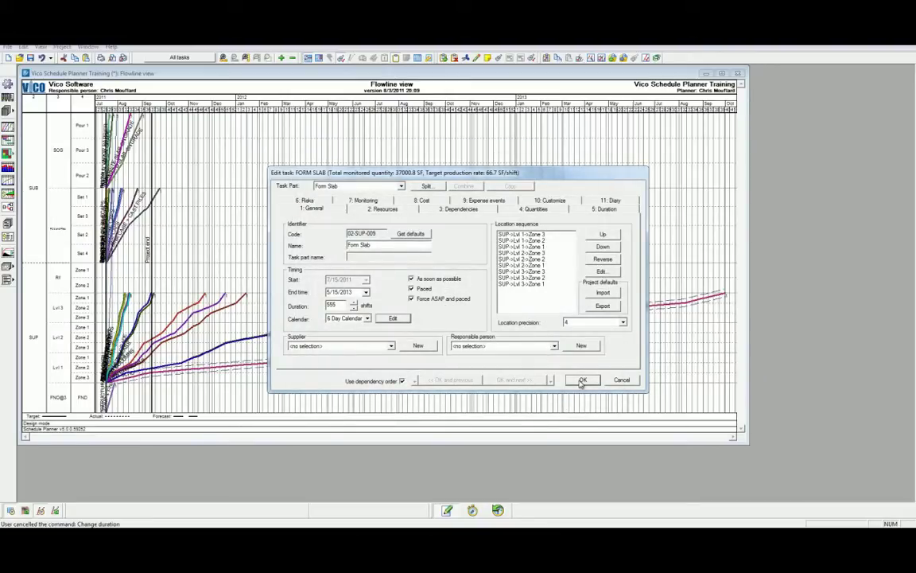
pyautogui.click(582, 380)
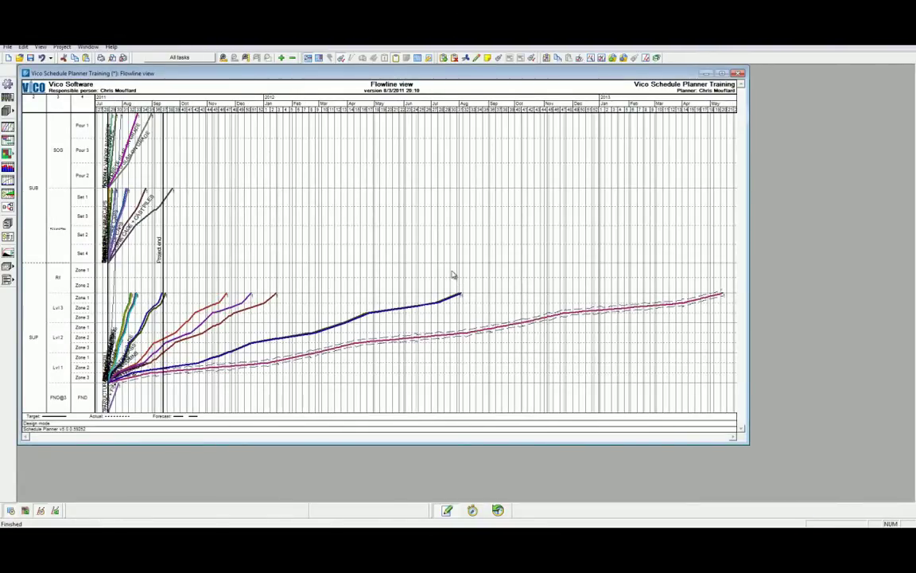